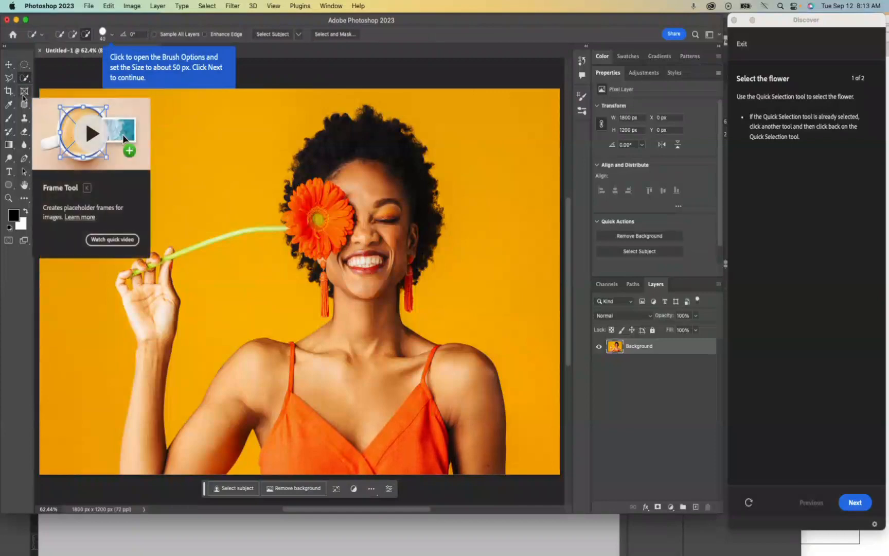
- Activate the Quick Selection tool with a 50 px brush and advance the tutorial to selecting the flower
click(23, 97)
click(25, 77)
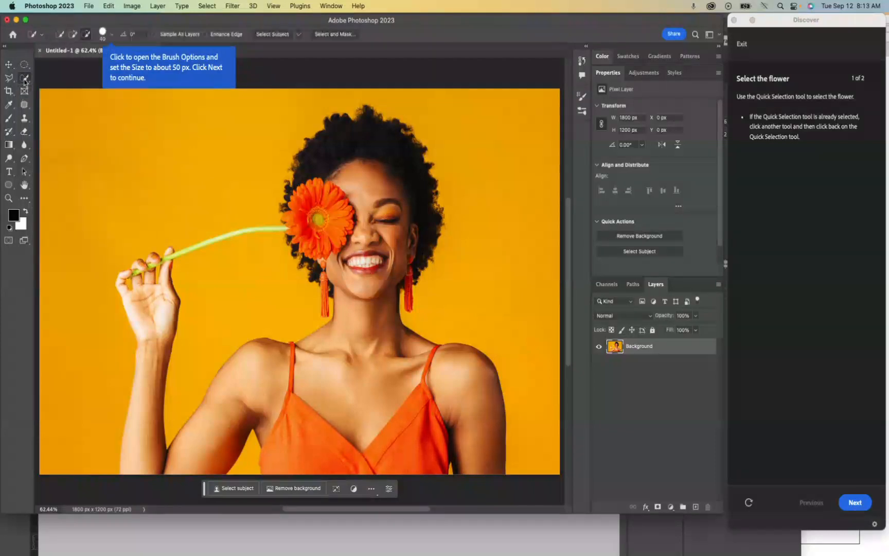
click(107, 34)
click(146, 52)
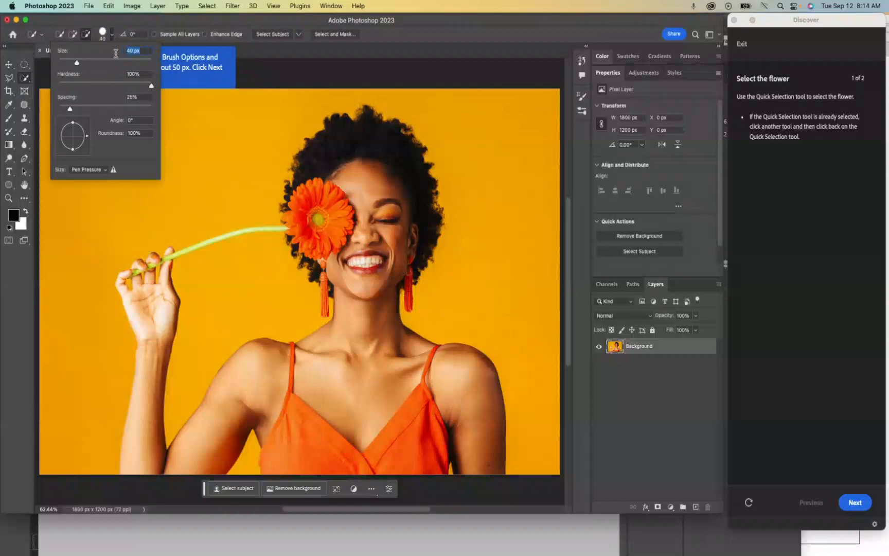
text(50)
click(310, 61)
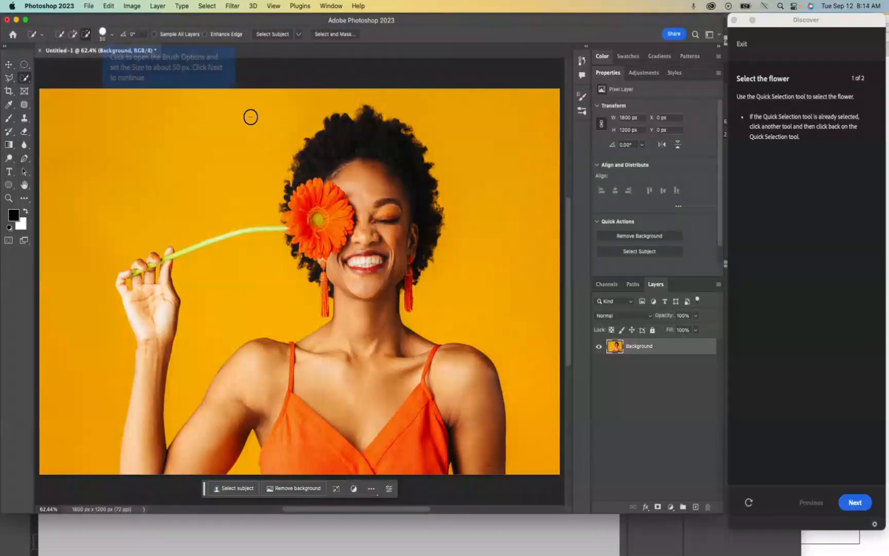
click(862, 504)
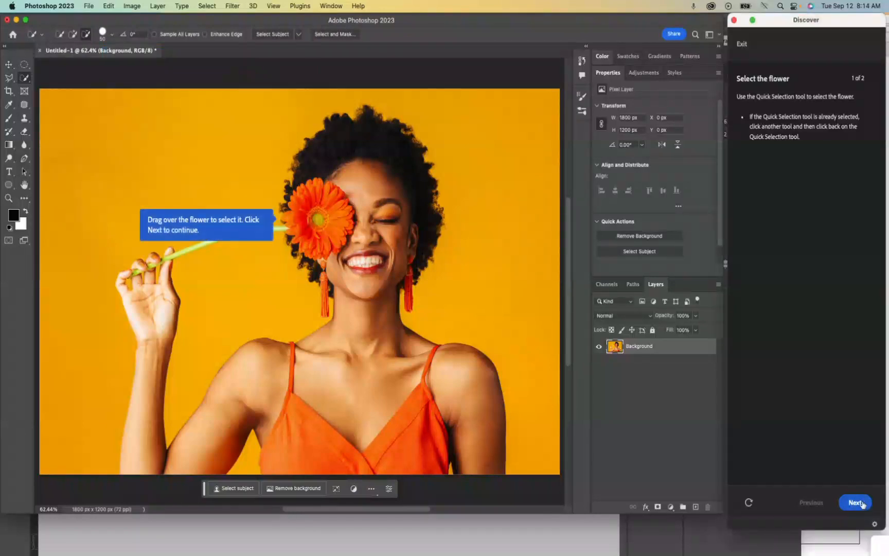
- Quick-select the whole orange flower, switch the tool to Add to selection, and continue the tutorial
mouse_move(311, 234)
mouse_down()
mouse_move(303, 218)
mouse_move(321, 214)
mouse_move(325, 227)
mouse_up()
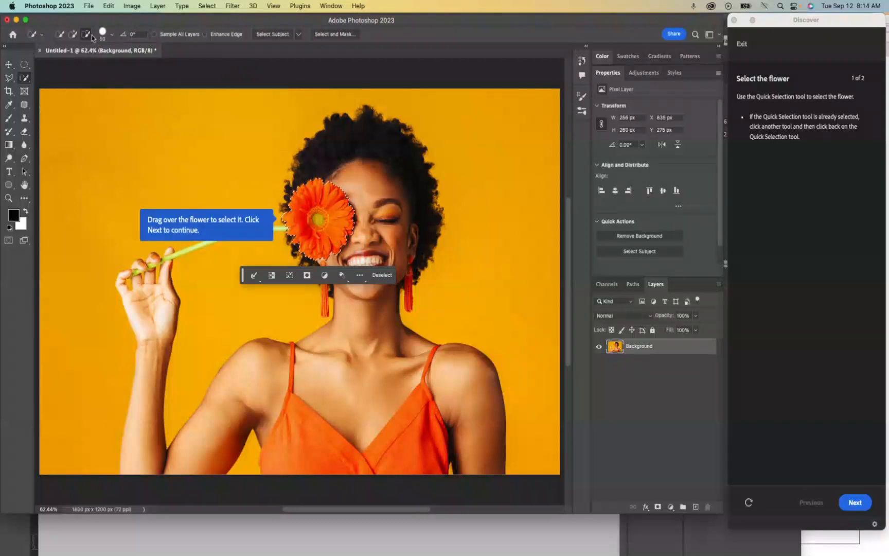
click(61, 36)
click(73, 34)
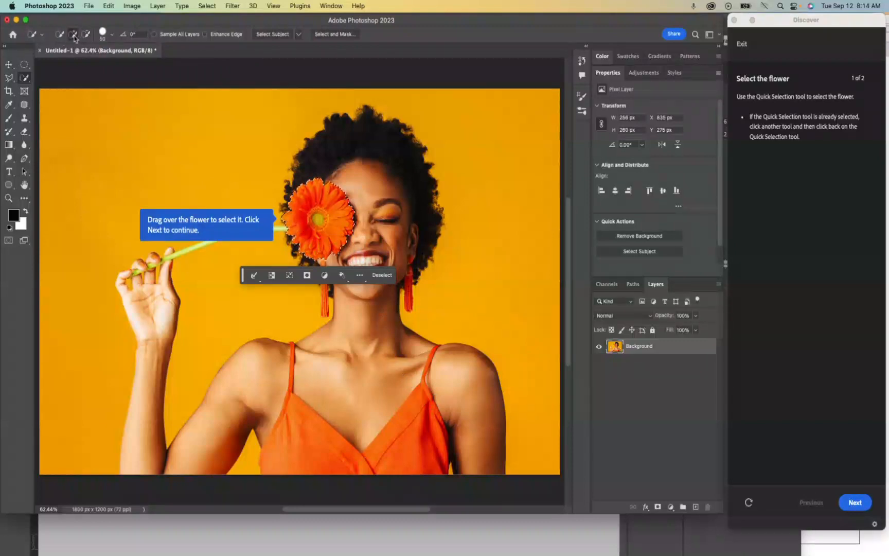
click(858, 504)
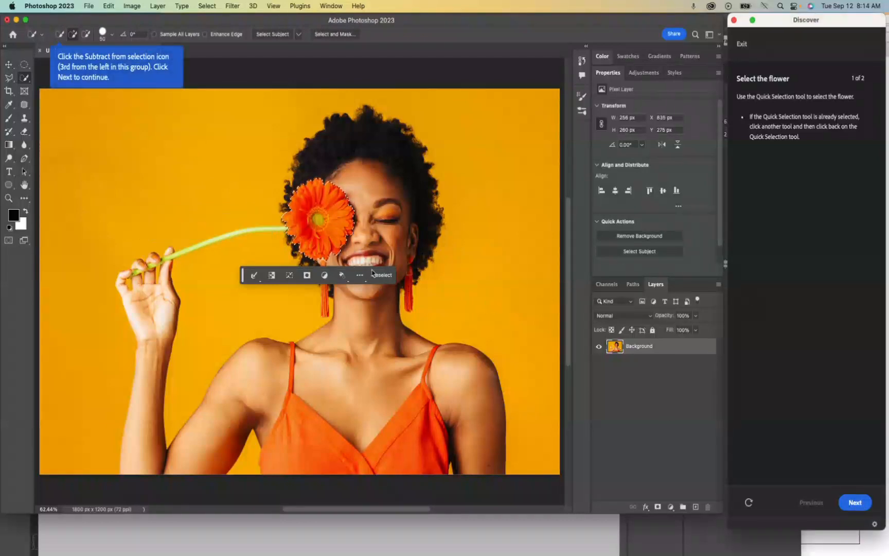
- Switch the Quick Selection tool to Subtract from selection with a 20 px brush, advancing the tutorial to removing the flower's center
click(88, 35)
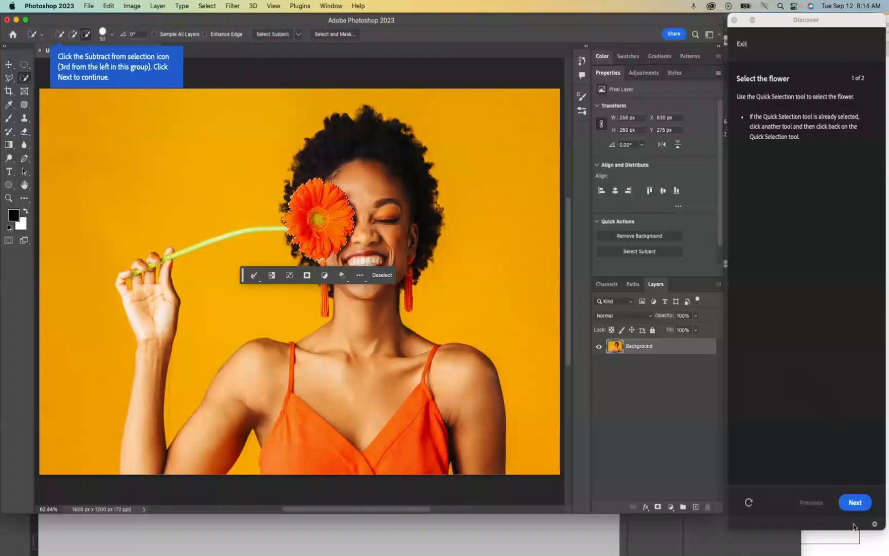
click(854, 505)
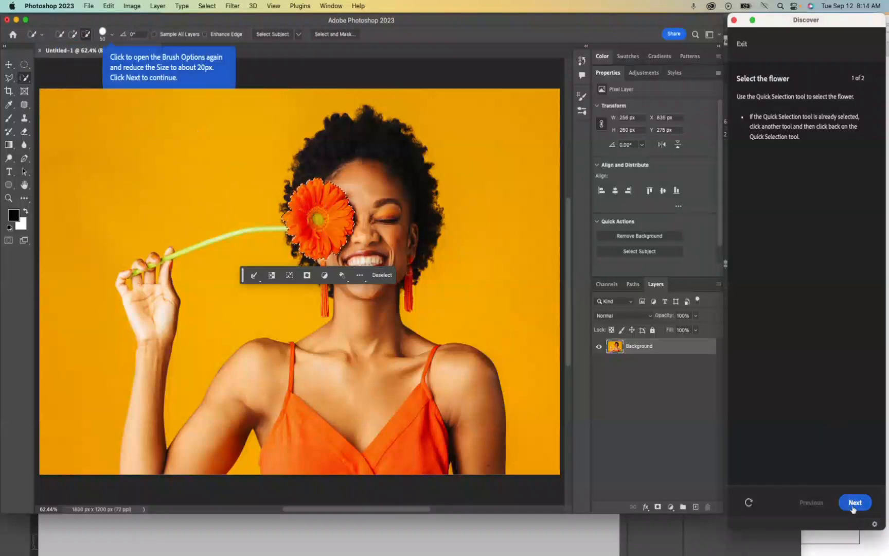
click(112, 37)
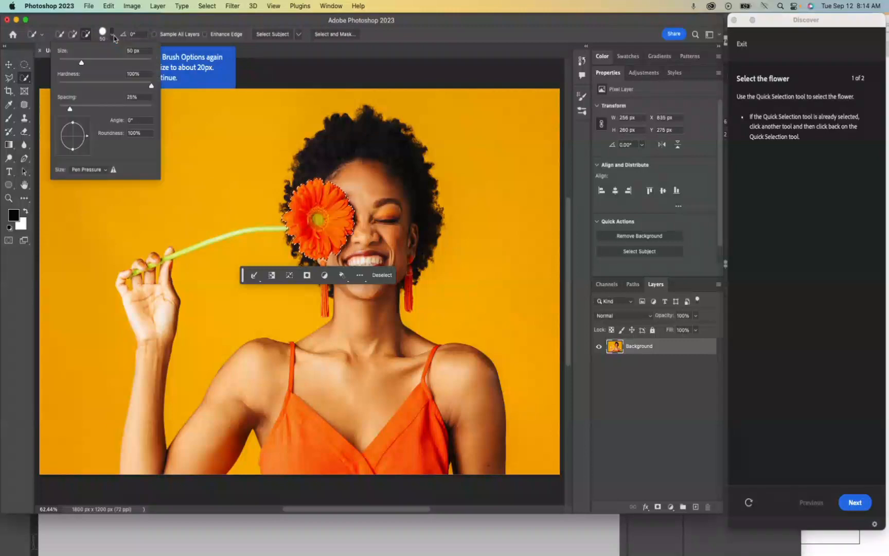
text(20)
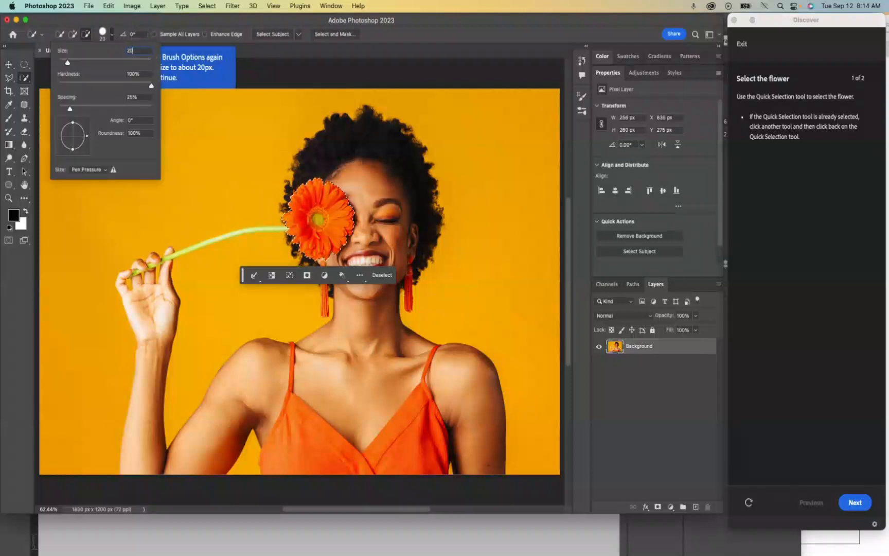
key(Tab)
click(210, 24)
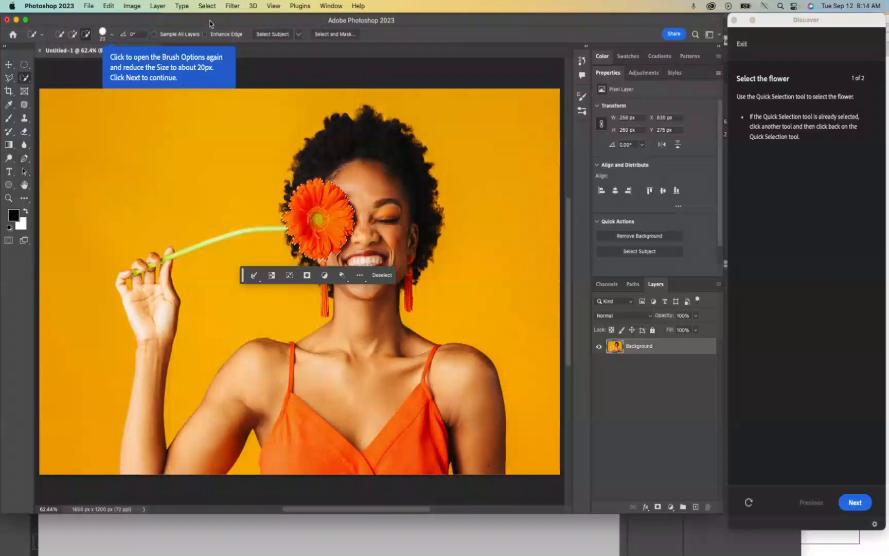
click(860, 505)
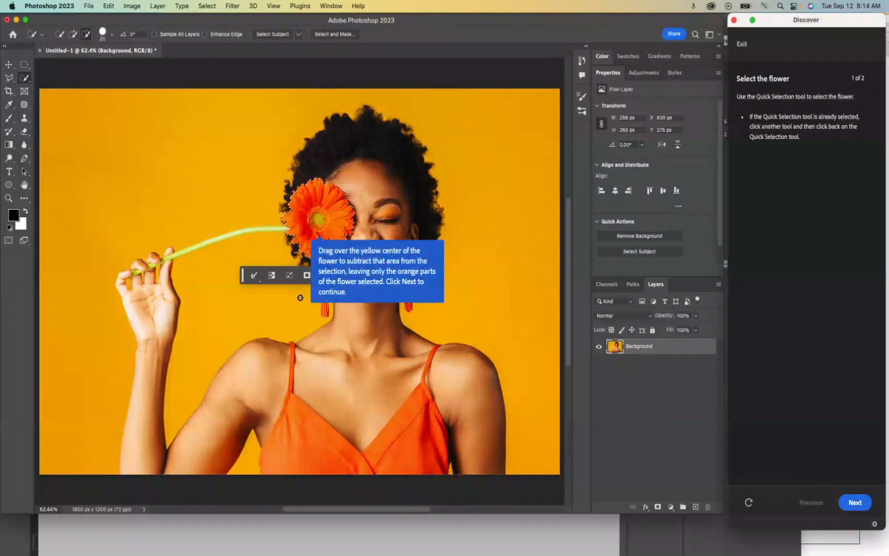
- Subtract the flower's yellow center from the selection and advance the tutorial to the color change part
click(319, 219)
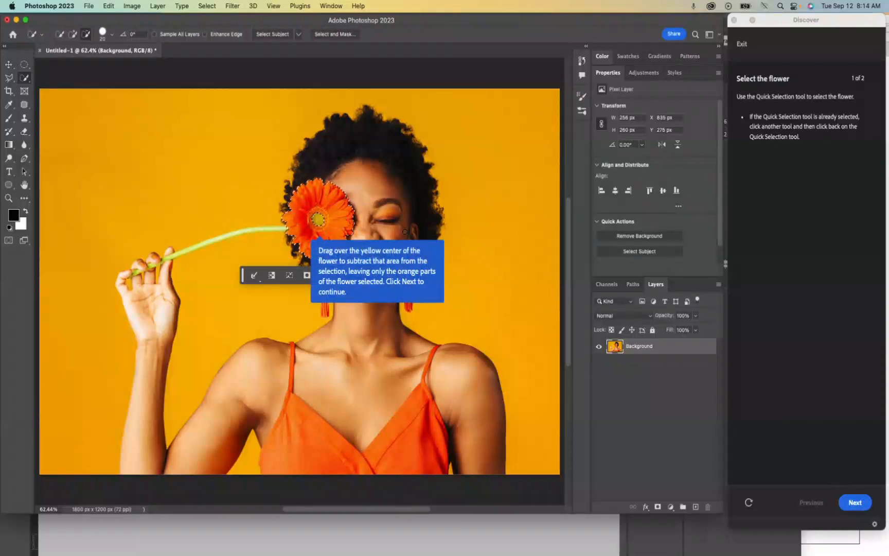
click(852, 507)
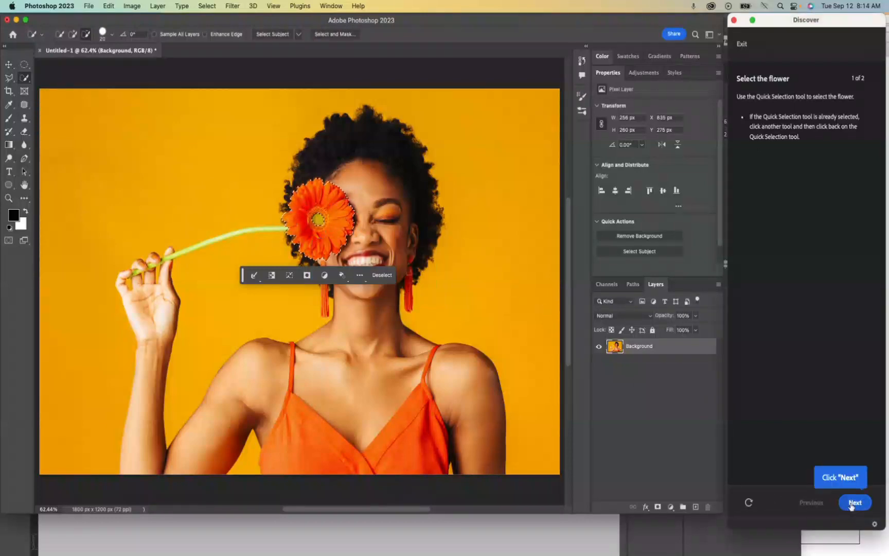
click(852, 506)
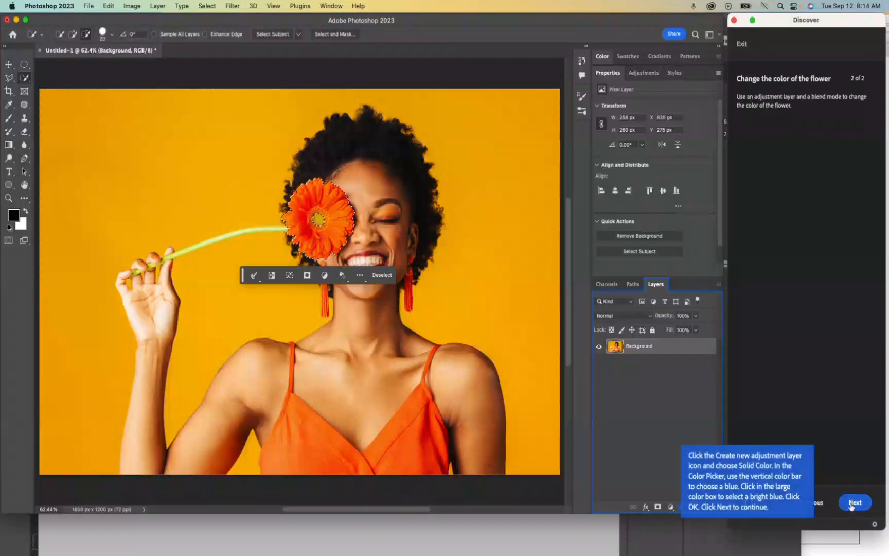
- Add a Solid Color fill layer over the selected petals in bright blue 2126fc and continue the tutorial
click(671, 507)
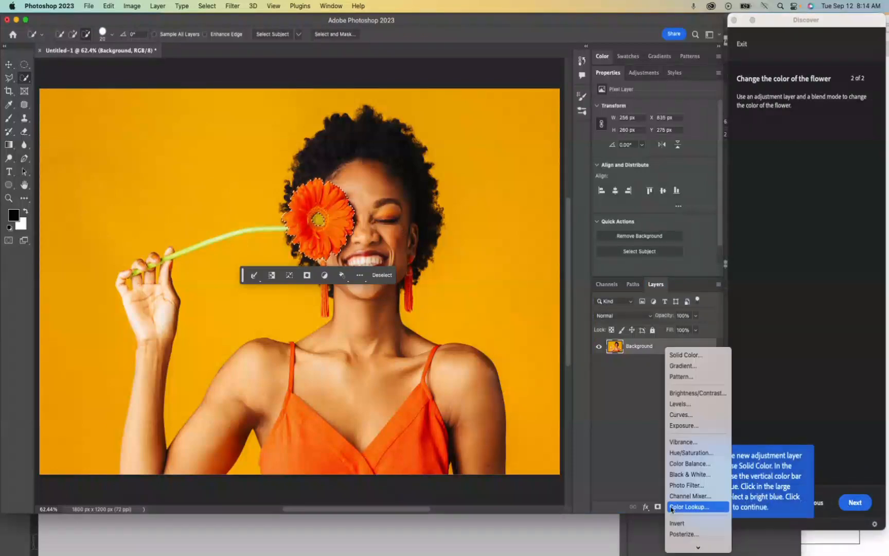
click(690, 356)
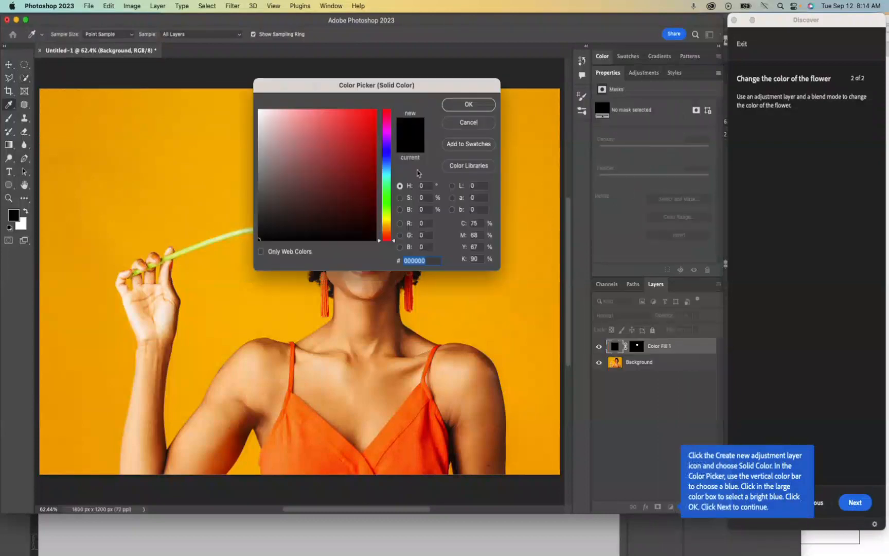
click(386, 153)
drag(359, 130, 361, 111)
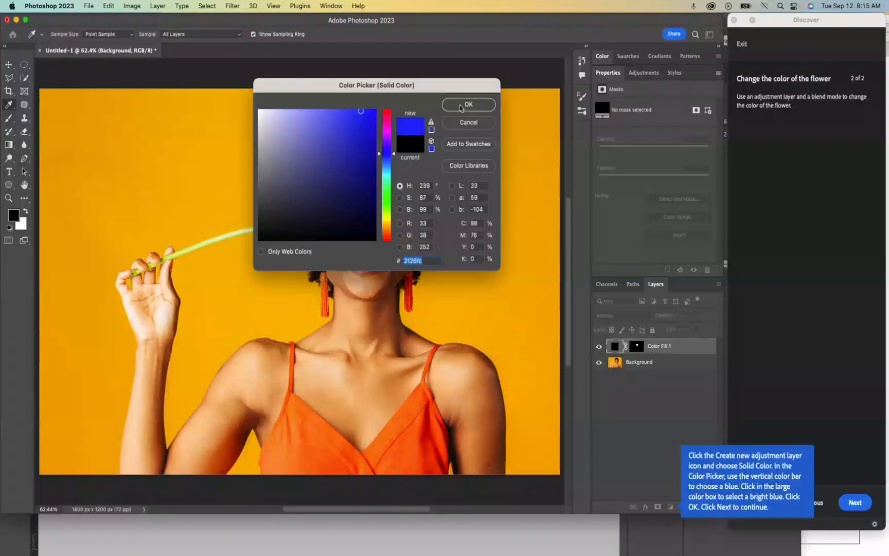
click(461, 106)
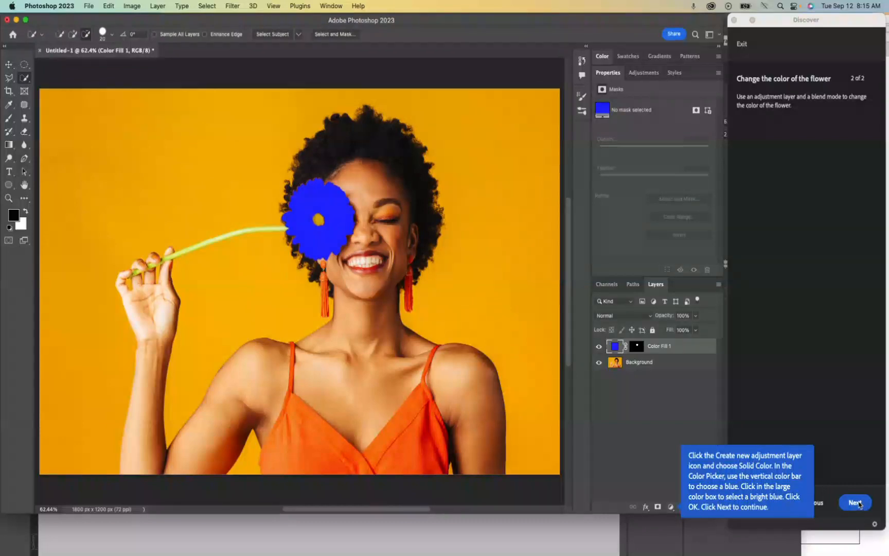
click(857, 504)
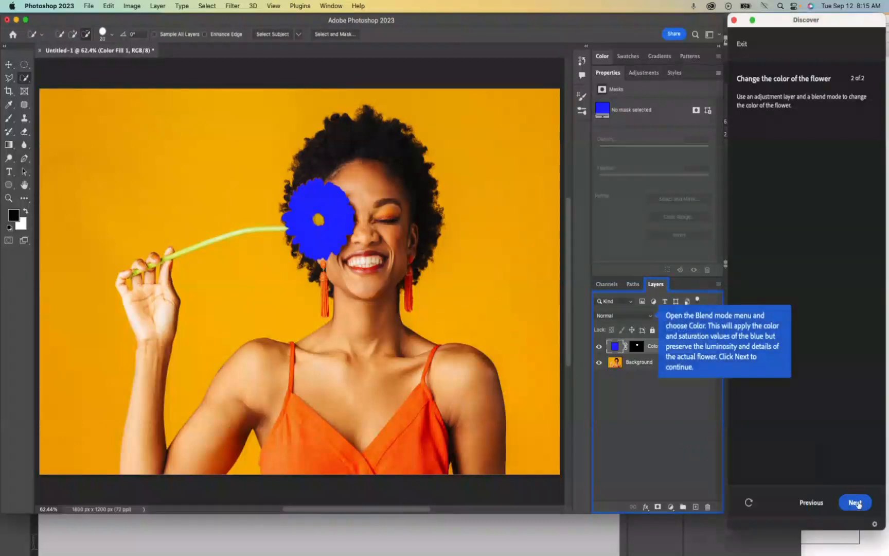
- Set the blue color fill layer's blend mode to Luminosity and continue the tutorial
click(645, 319)
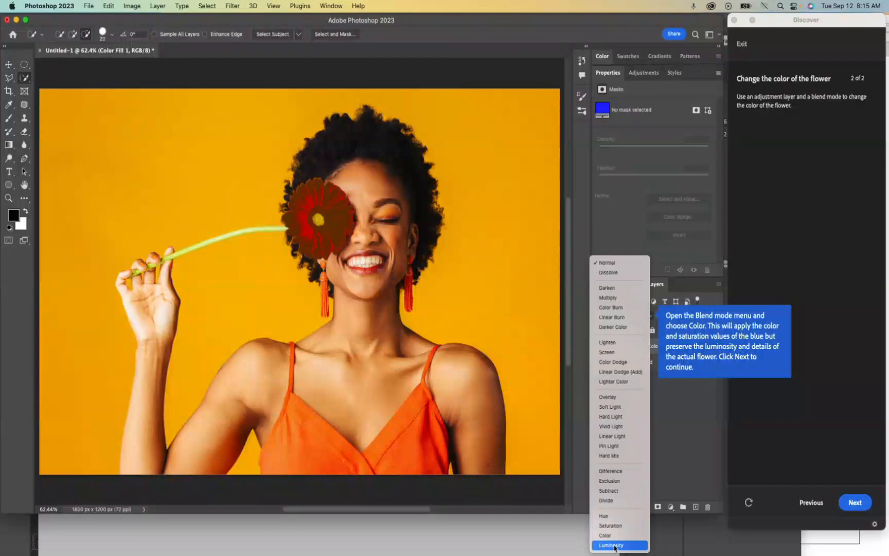
click(615, 547)
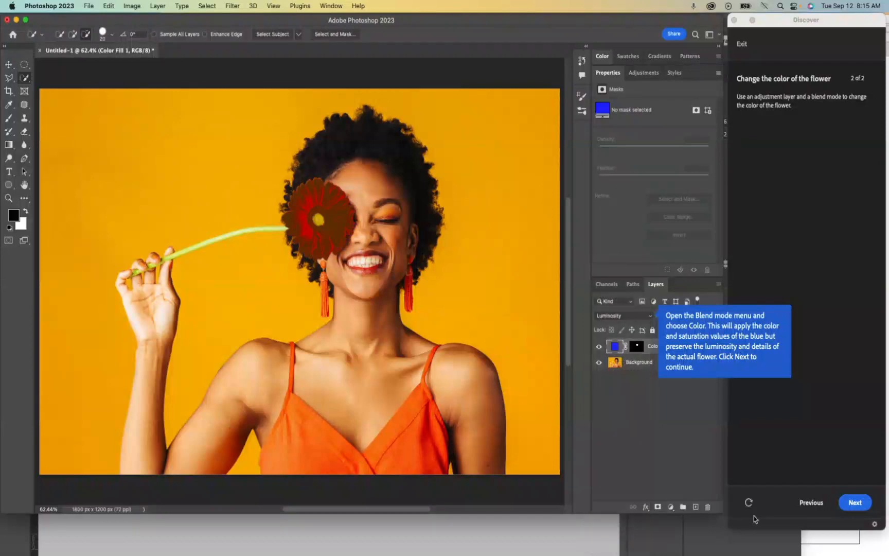
click(855, 503)
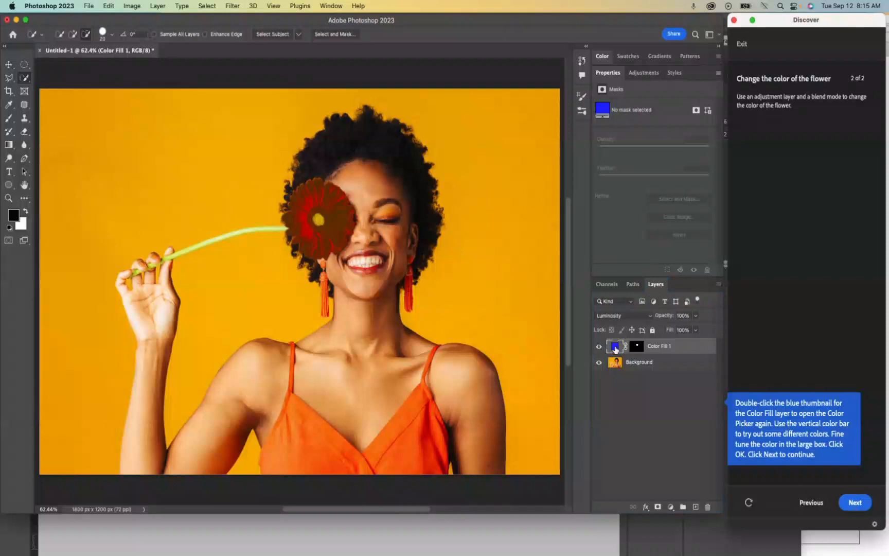
- Change the flower's color fill to purple 7e21fc
double_click(615, 348)
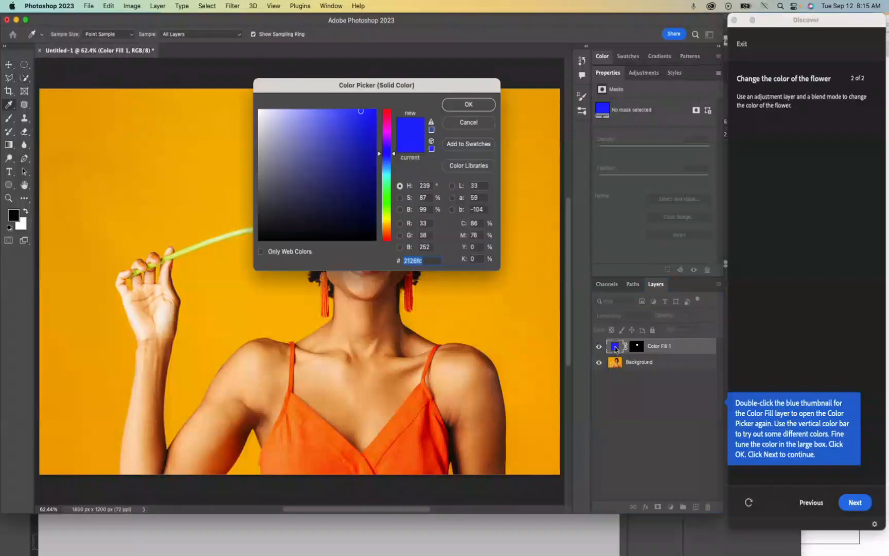
drag(384, 89, 612, 33)
mouse_move(616, 97)
mouse_down()
mouse_move(617, 70)
mouse_move(619, 189)
mouse_move(624, 91)
mouse_up()
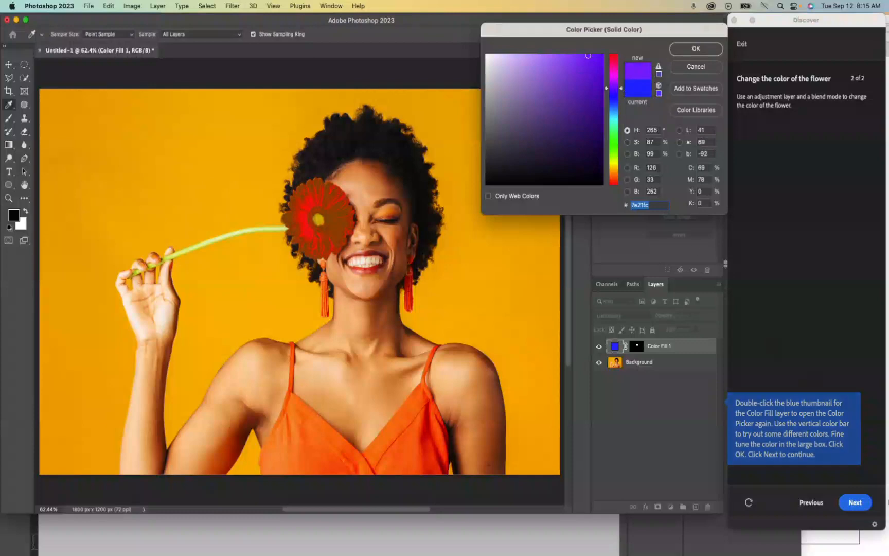
click(856, 503)
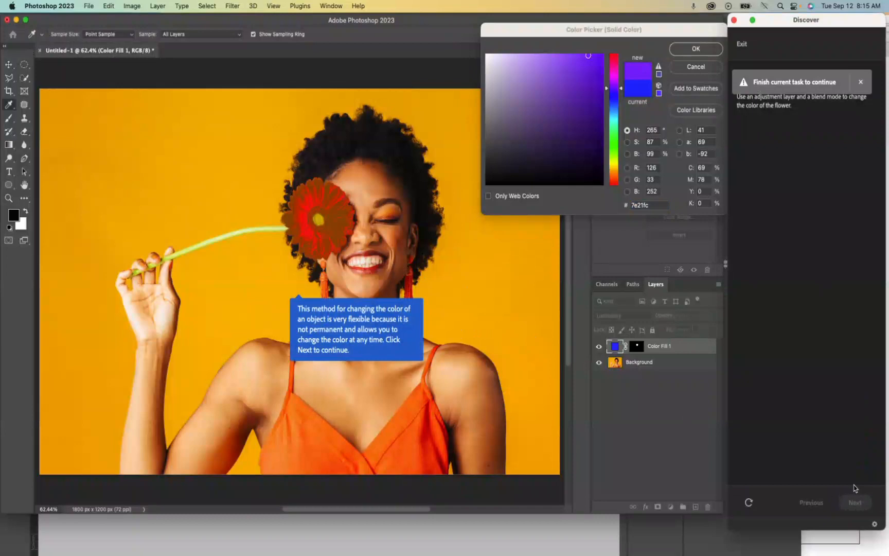
click(696, 49)
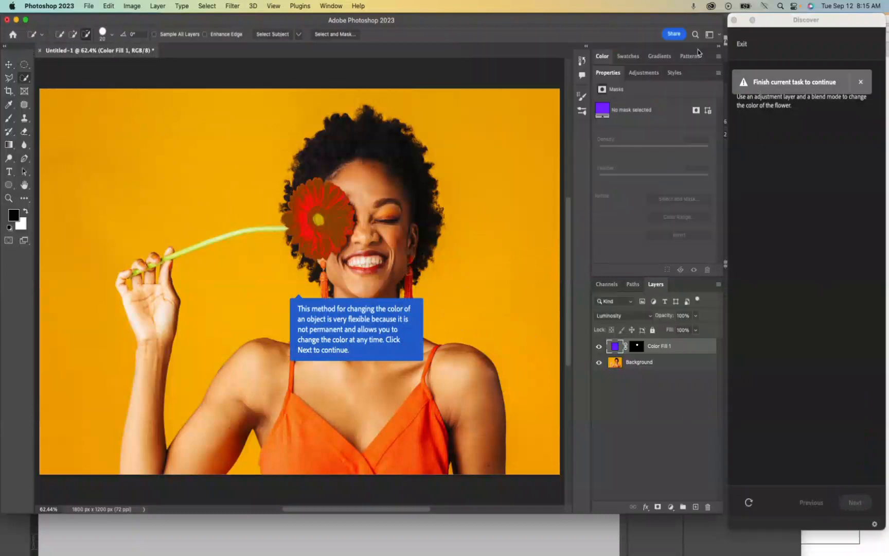
click(698, 53)
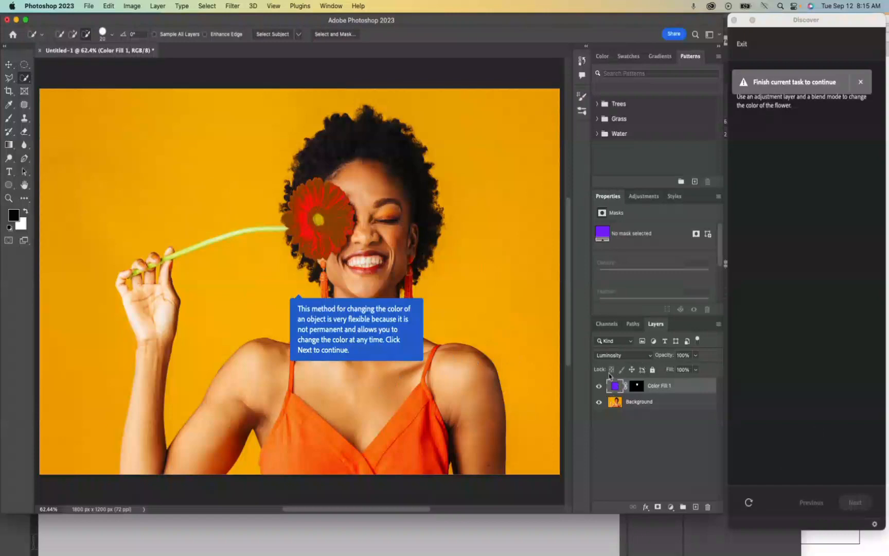
- Dismiss the tutorial's unfinished-task notice and go through the remaining prompts to complete the tutorial
click(758, 473)
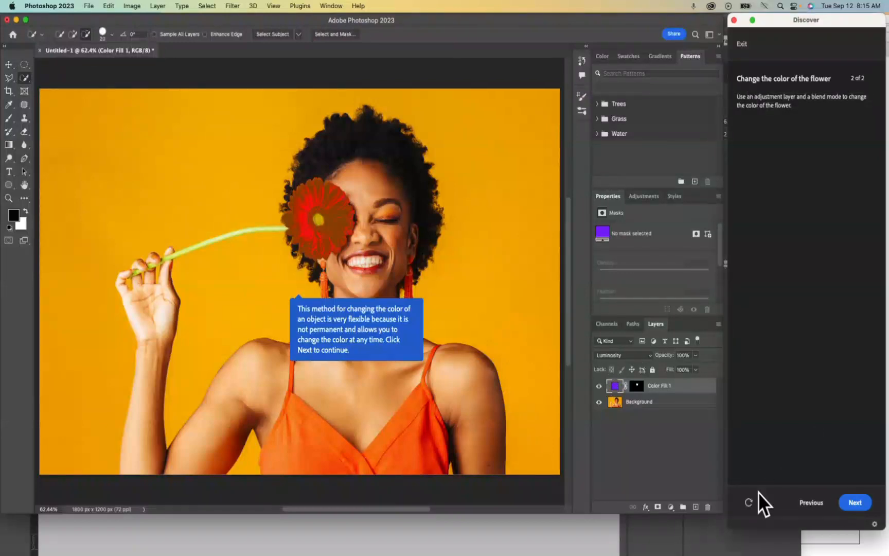
click(851, 505)
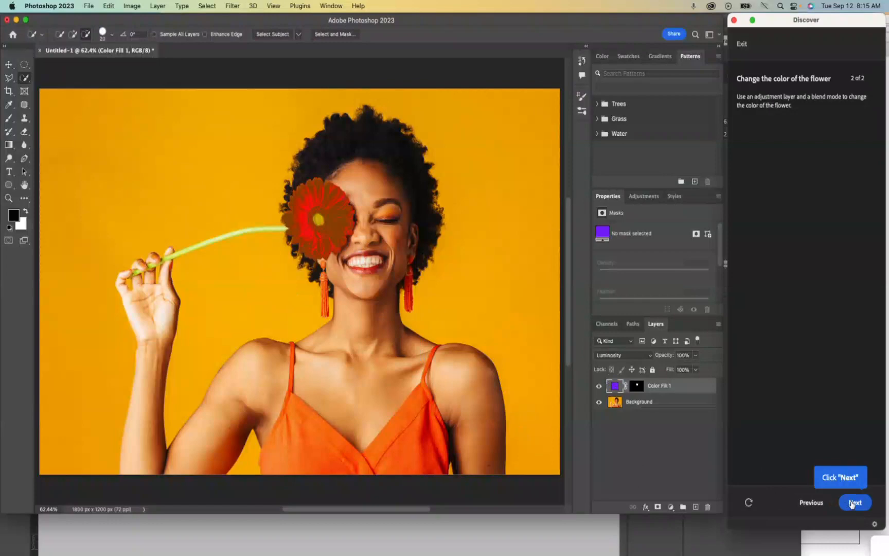
click(854, 503)
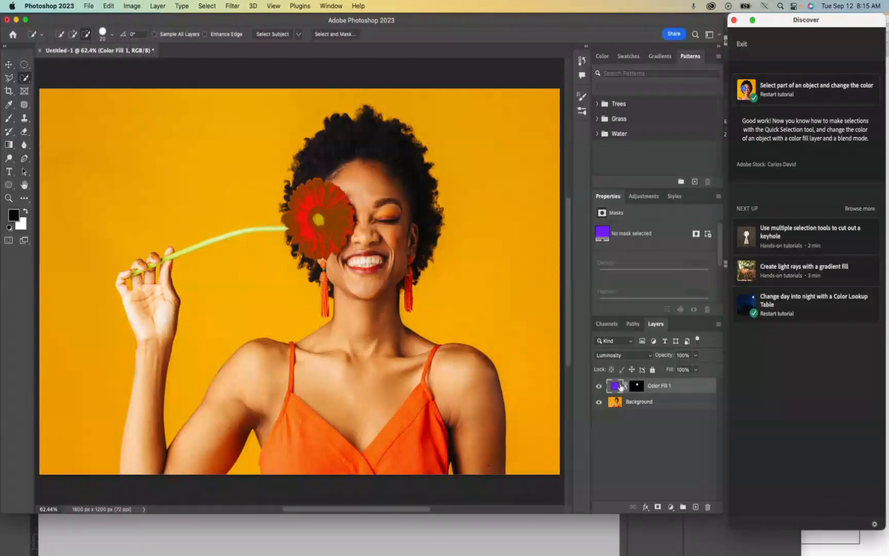
- Add a Hue/Saturation adjustment layer above the flower's color fill layer, and select the color fill layer's mask
click(671, 508)
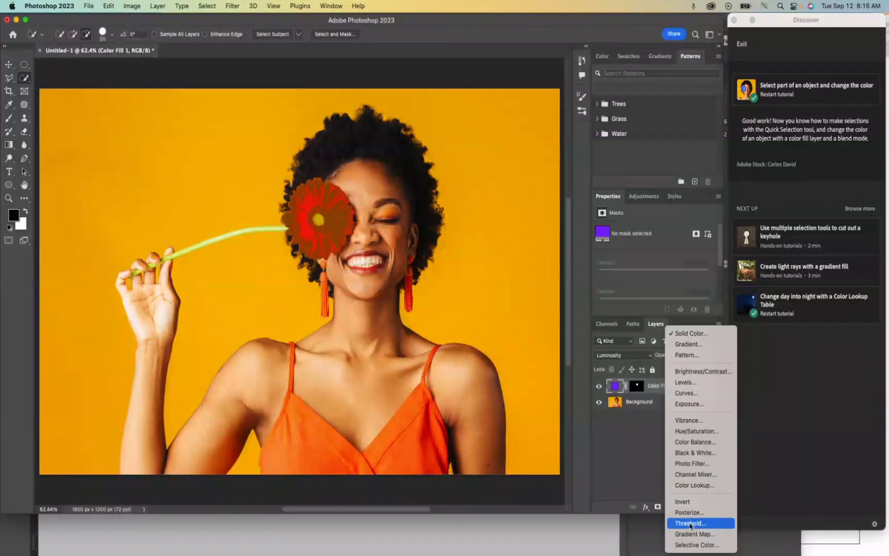
click(706, 434)
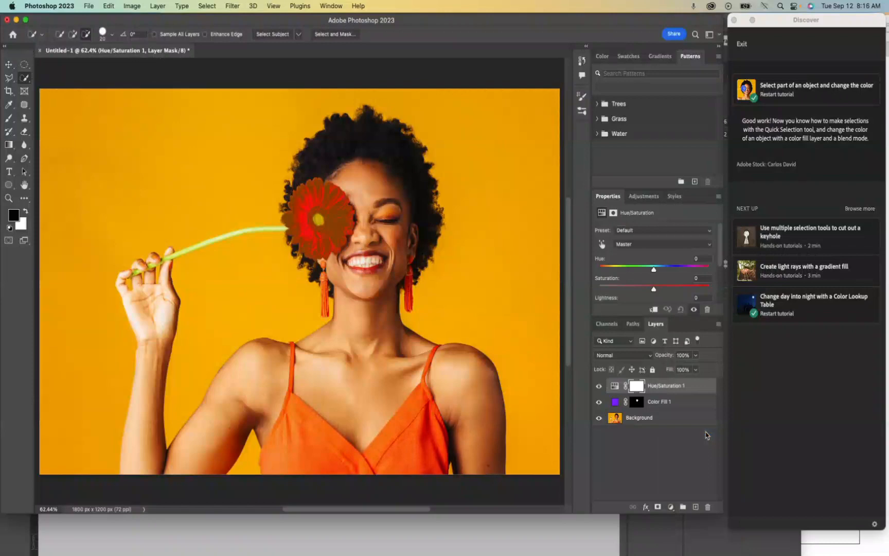
click(636, 404)
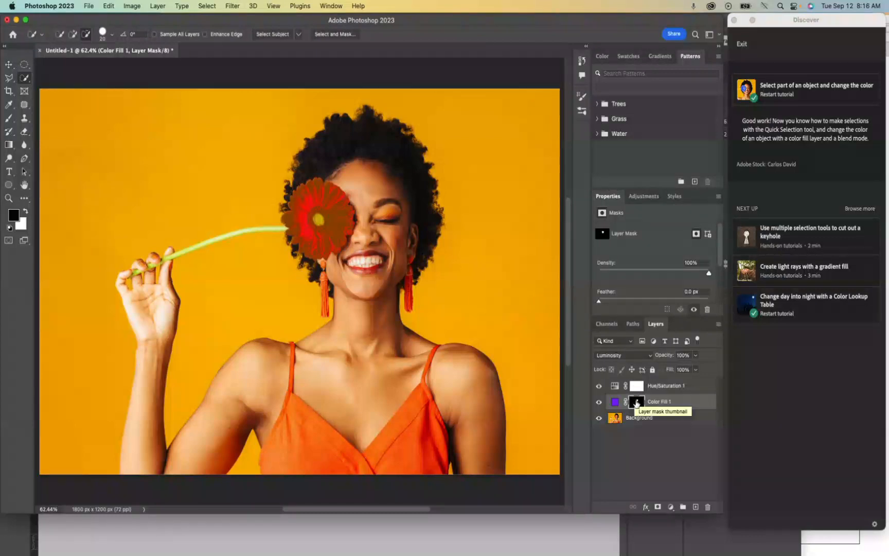
- Replace the Hue/Saturation layer's mask with a copy of the color fill layer's flower mask, and delete the color fill layer
drag(636, 402, 638, 390)
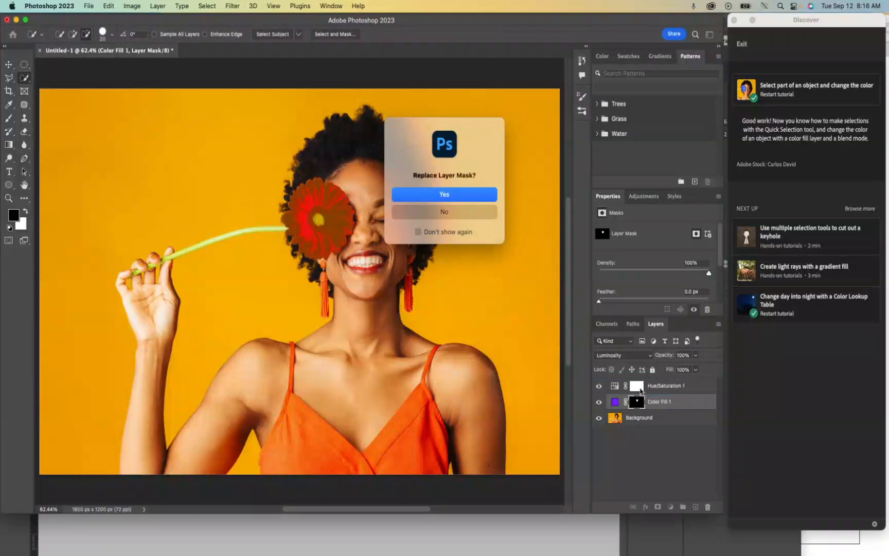
click(458, 199)
click(598, 402)
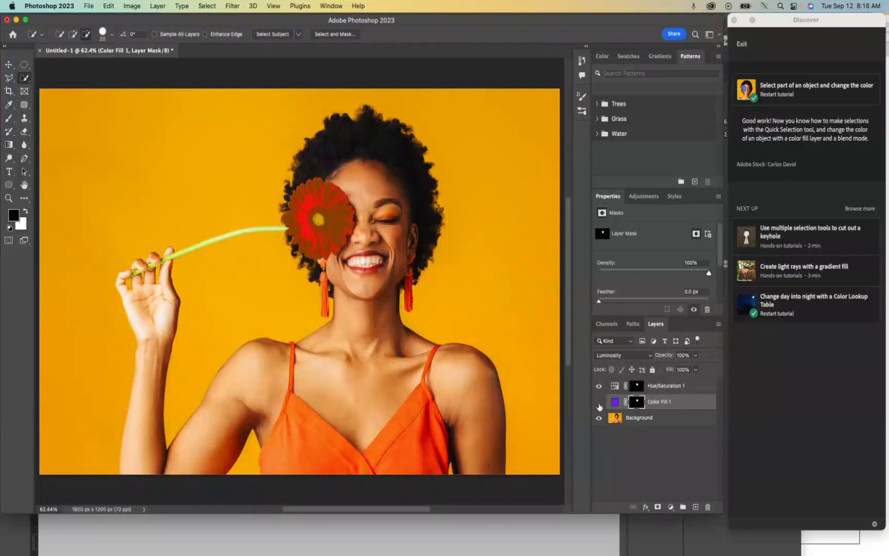
drag(661, 404, 708, 508)
- Recolor the flower yellow with the Hue/Saturation adjustment, using hue +20, saturation +34 and lightness +13
click(616, 388)
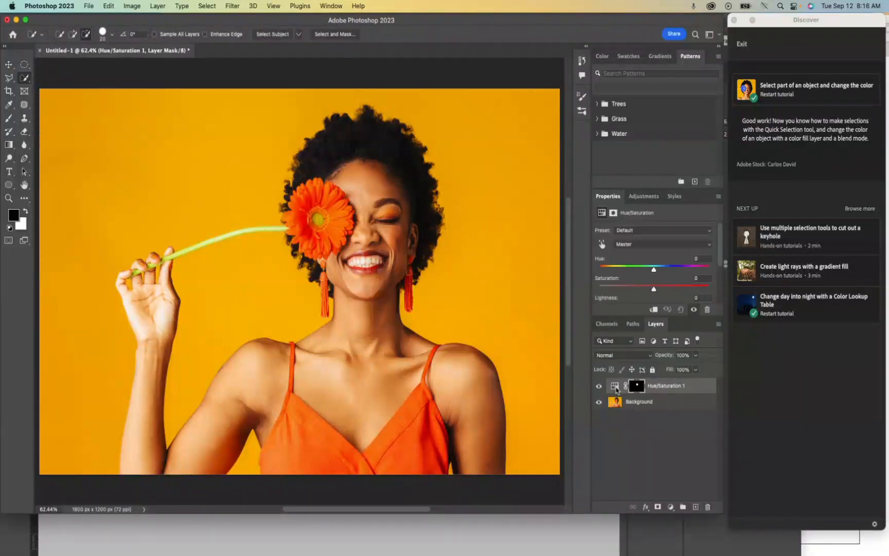
drag(654, 270, 617, 271)
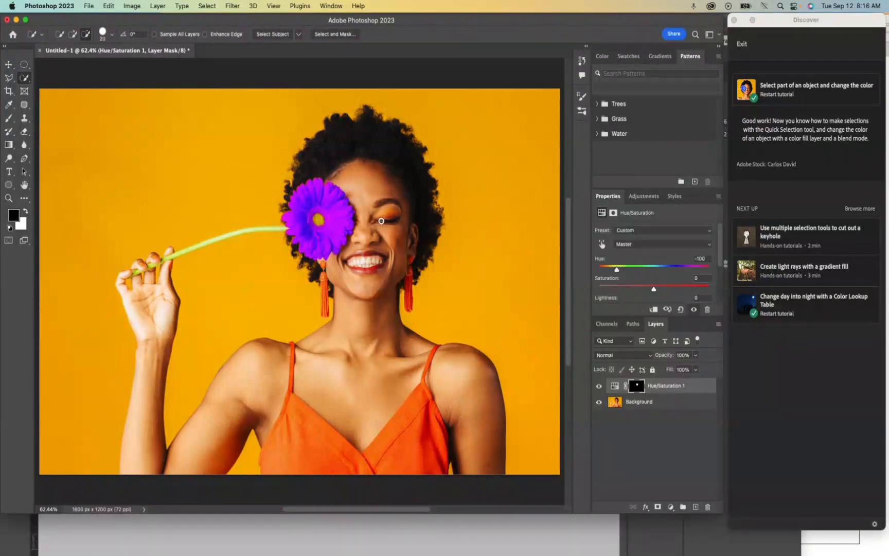
drag(691, 267, 665, 271)
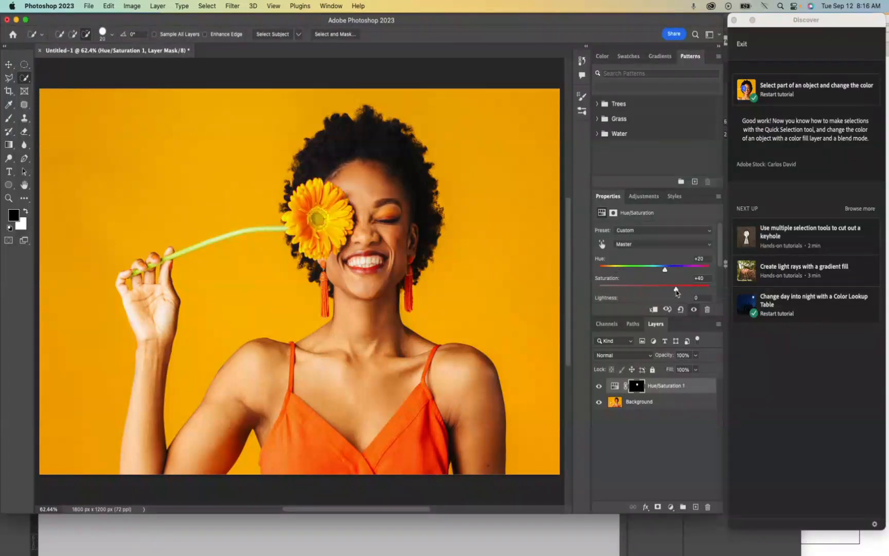
scroll(710, 269, down, 3)
scroll(705, 269, up, 3)
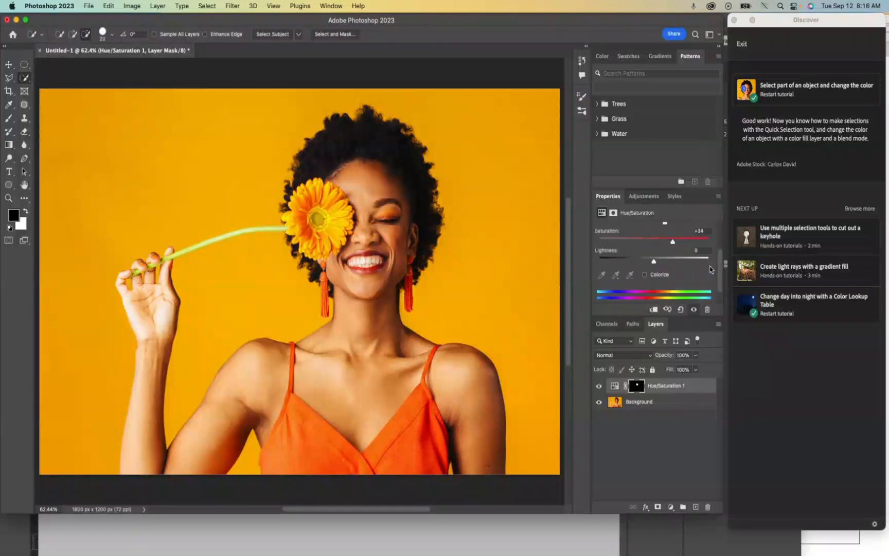
mouse_move(653, 284)
mouse_down()
mouse_move(673, 284)
mouse_move(643, 284)
mouse_move(661, 283)
mouse_up()
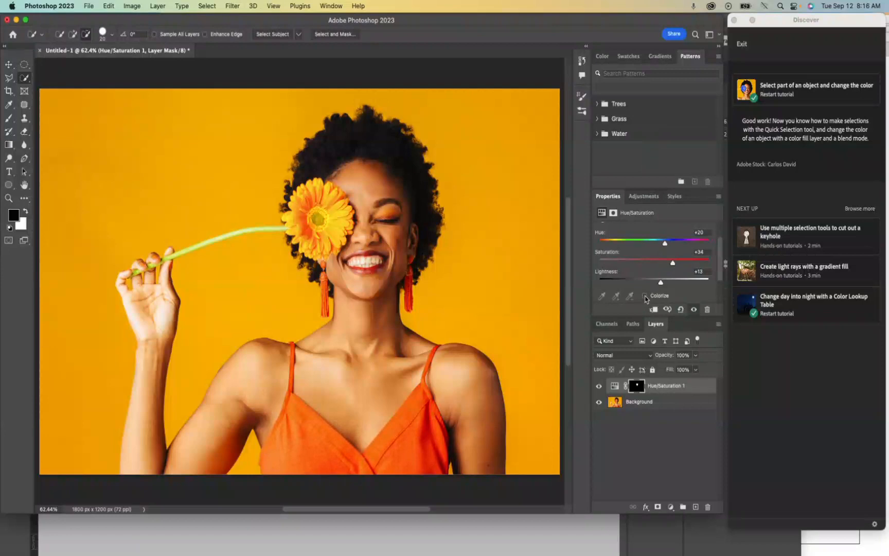
- Try colorizing the flower in a muted green through the Hue/Saturation adjustment, and turn Colorize back off
click(645, 296)
drag(599, 243, 622, 241)
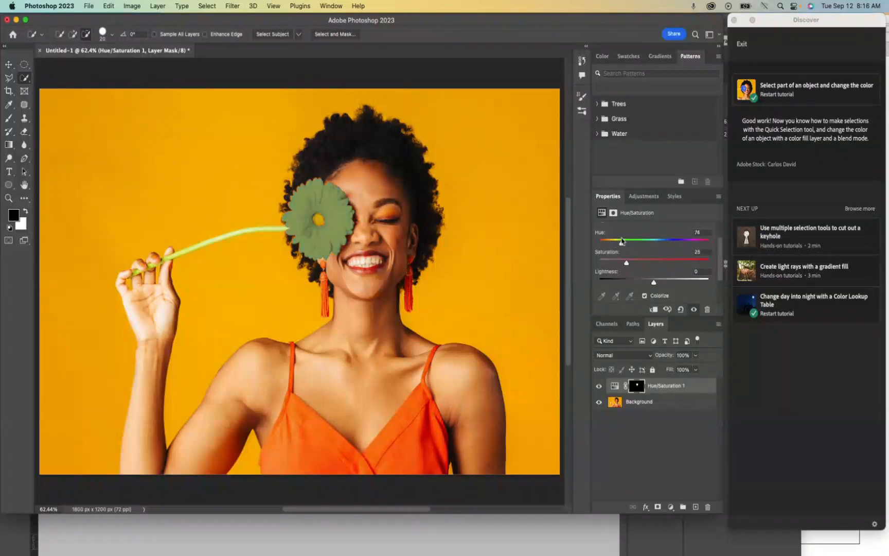
click(644, 296)
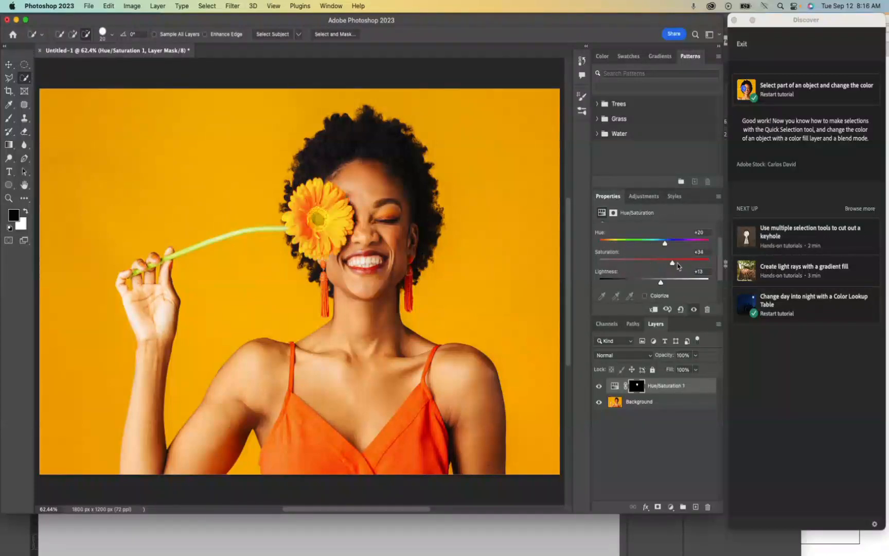
- Recolor the flower purple by setting the Hue/Saturation adjustment's hue to -110 and saturation to -23
drag(664, 243, 616, 244)
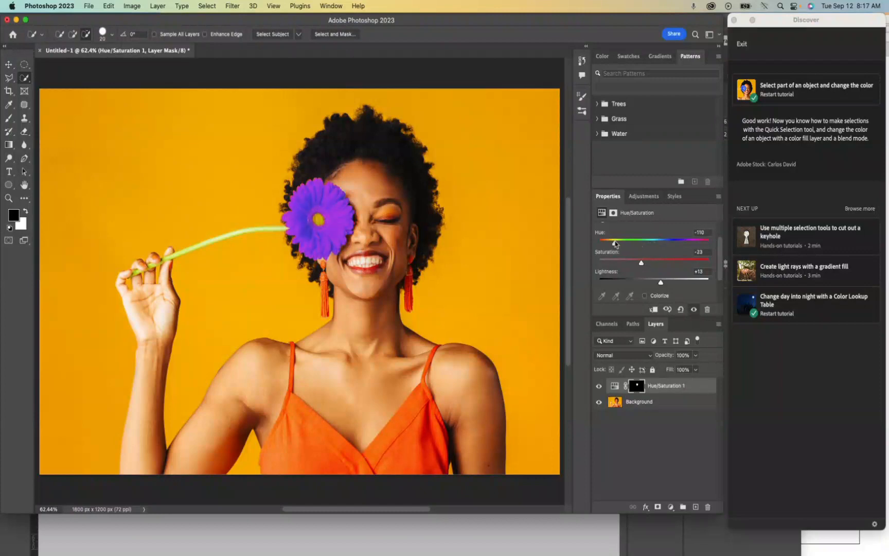